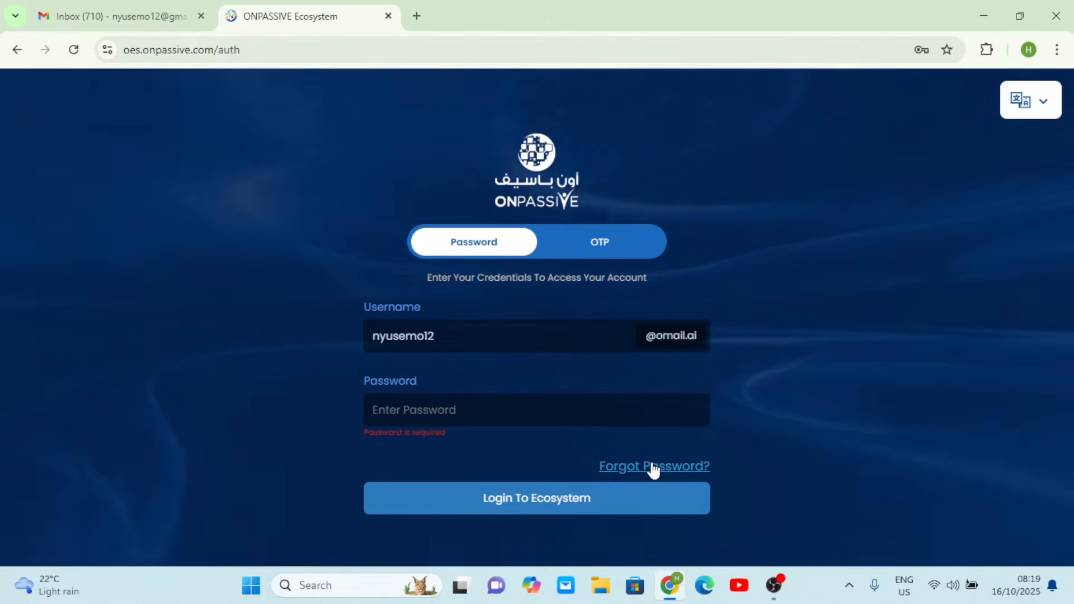
# Open the Forgot Password page and start entering the account's alternate email address
pyautogui.click(653, 467)
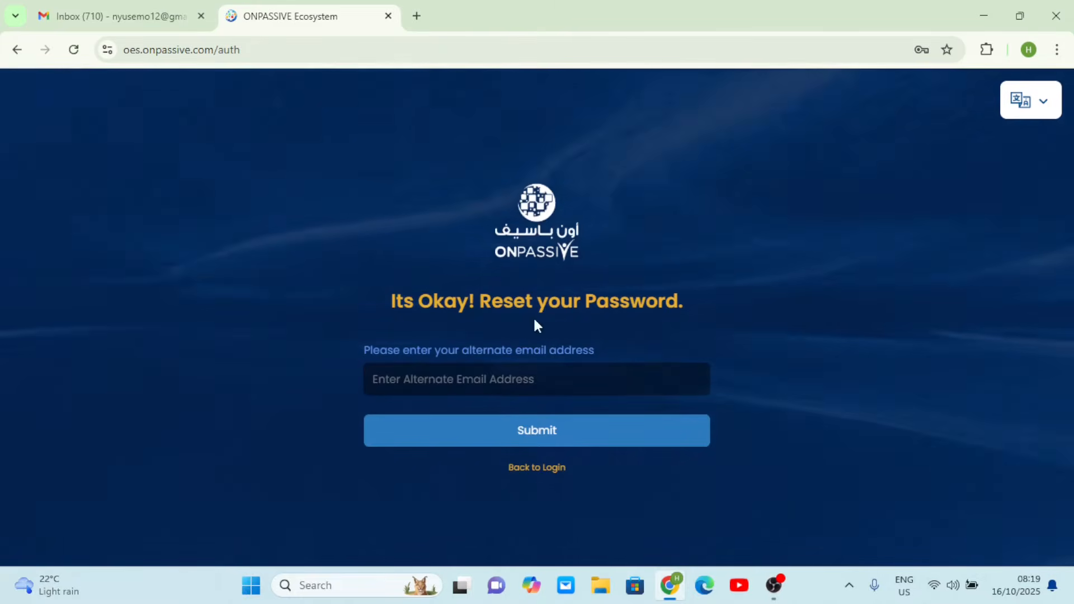
pyautogui.click(458, 379)
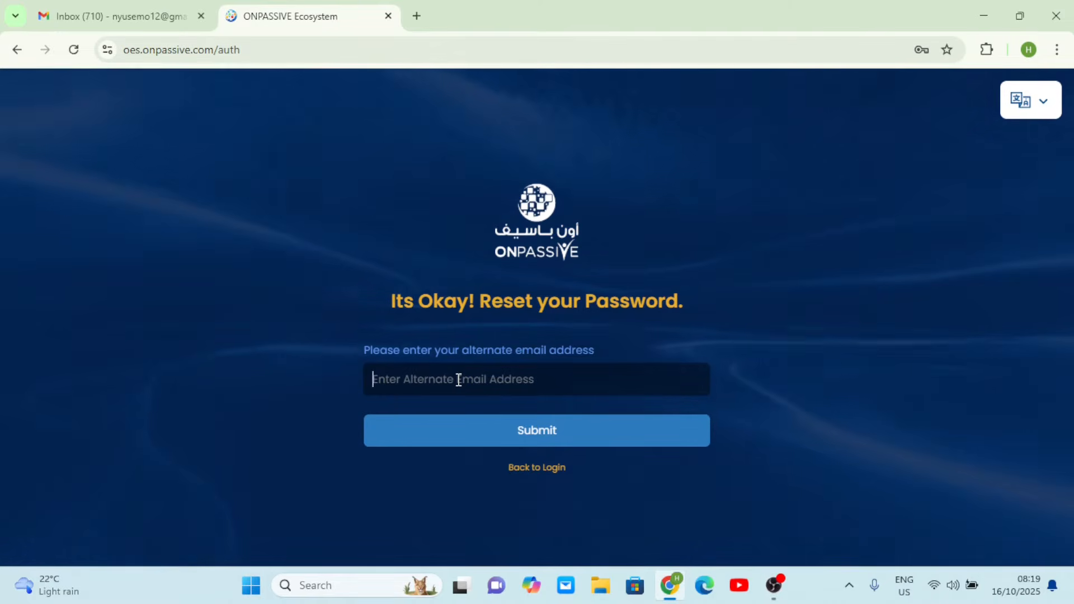
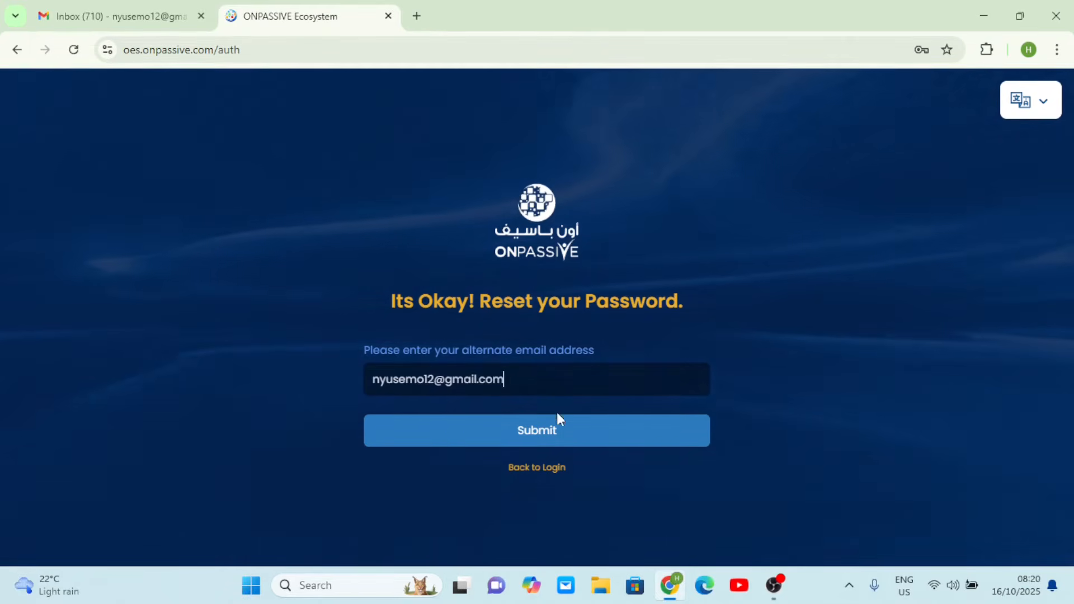
# Submit the alternate email to request a password reset link
pyautogui.click(542, 428)
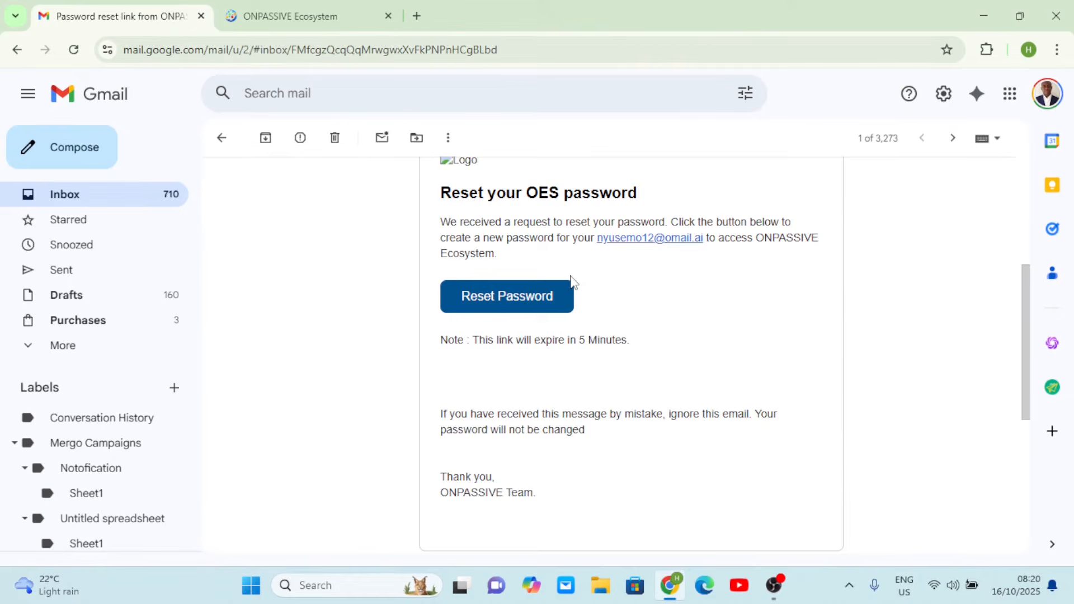
# Scroll through the 'Reset your OES password' email and restore the page zoom to normal
pyautogui.scroll(2, 570, 282)
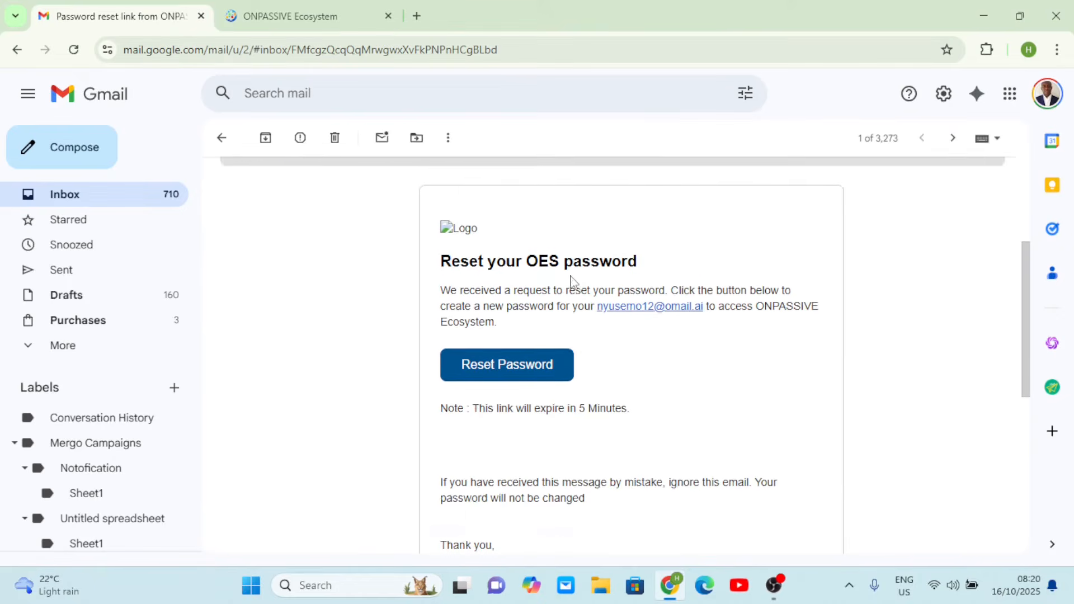
pyautogui.scroll(-1, 572, 280)
pyautogui.scroll(3, 571, 280)
pyautogui.scroll(-1, 570, 279)
pyautogui.scroll(1, 572, 280)
pyautogui.scroll(-1, 569, 275)
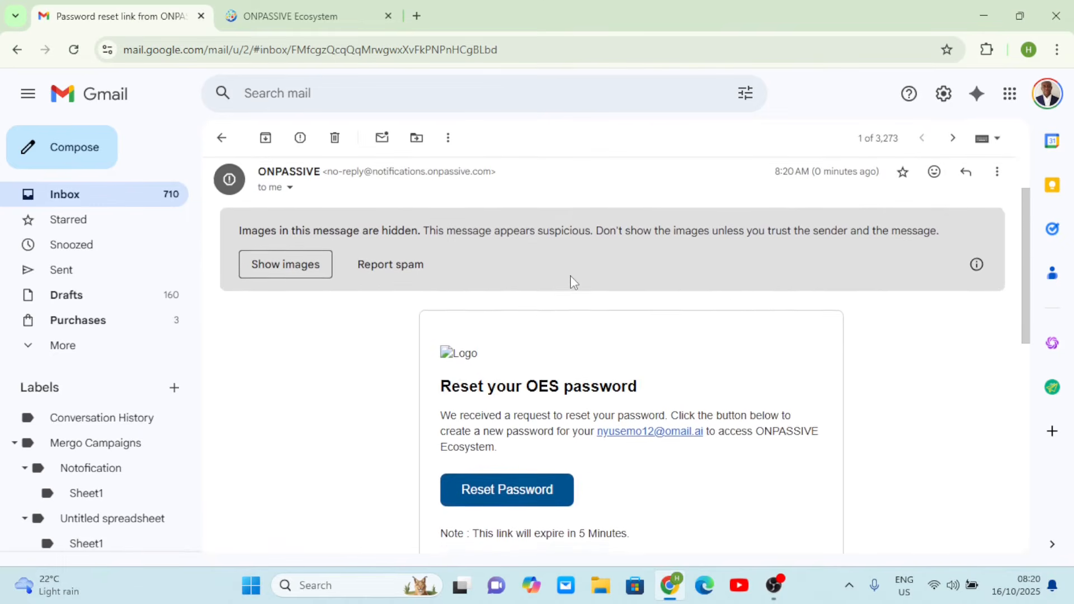
pyautogui.scroll(1, 570, 276)
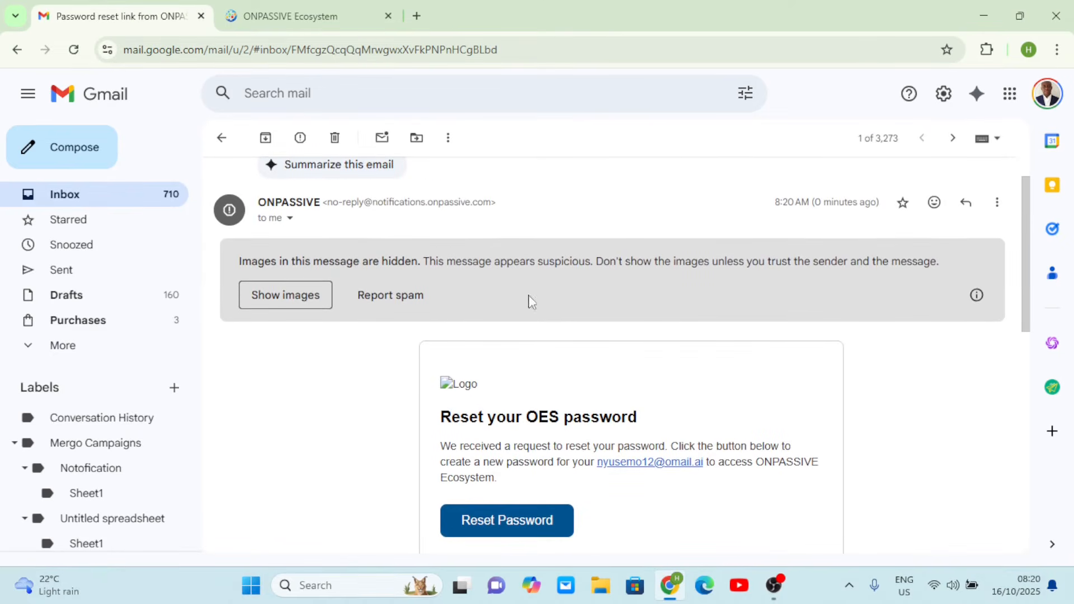
pyautogui.scroll(-3, 561, 354)
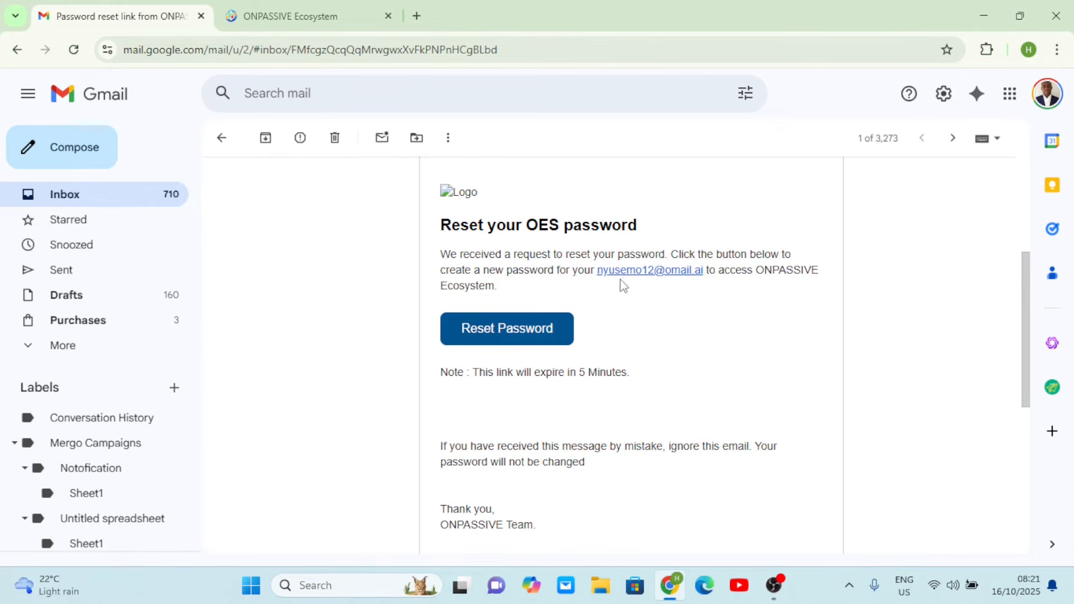
pyautogui.scroll(3, 646, 280)
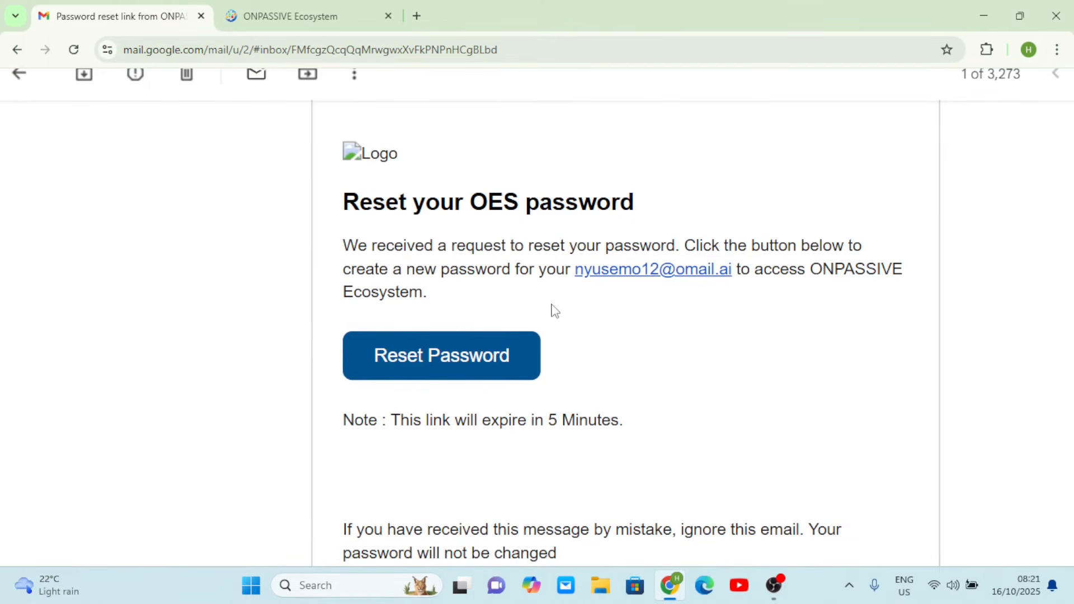
pyautogui.scroll(-1, 524, 311)
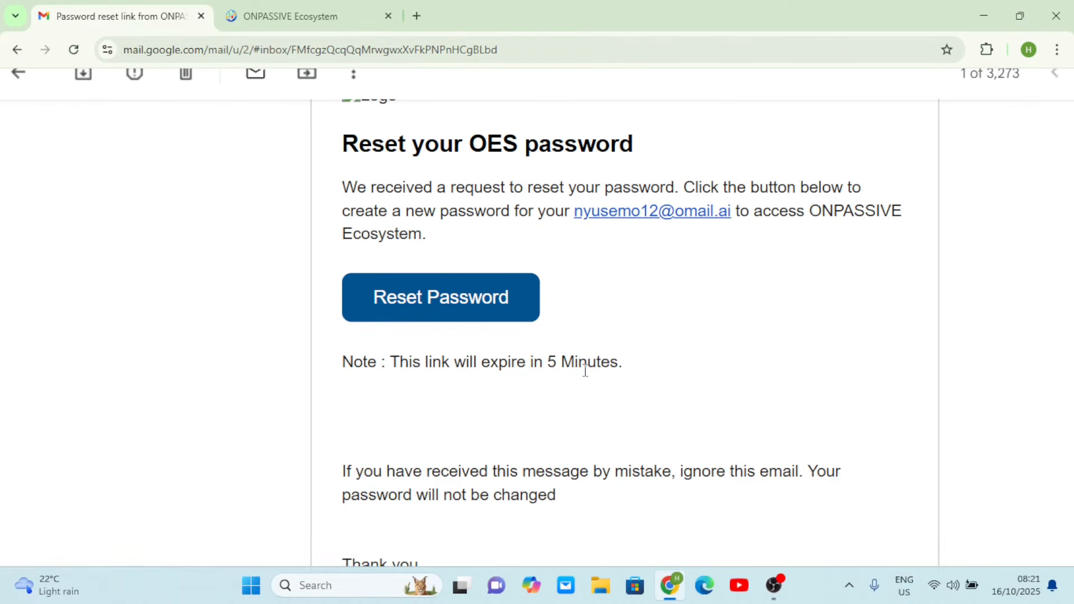
pyautogui.hotkey('ctrl', '-')
pyautogui.hotkey('ctrl', '-')
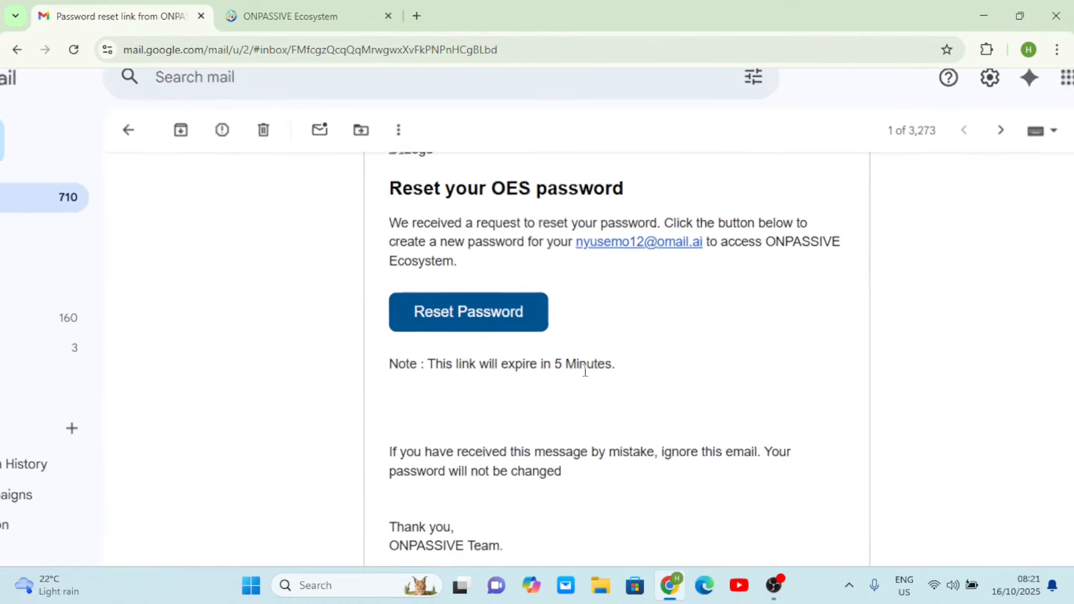
pyautogui.hotkey('ctrl', '-')
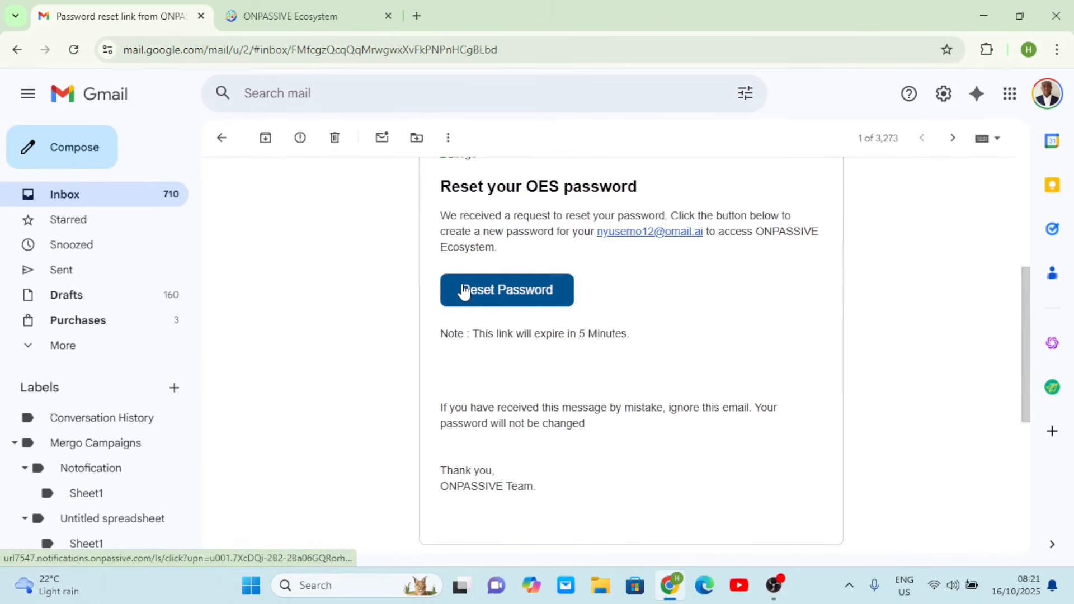
# Follow the emailed Reset Password link and show the New Password field in plain text
pyautogui.click(488, 298)
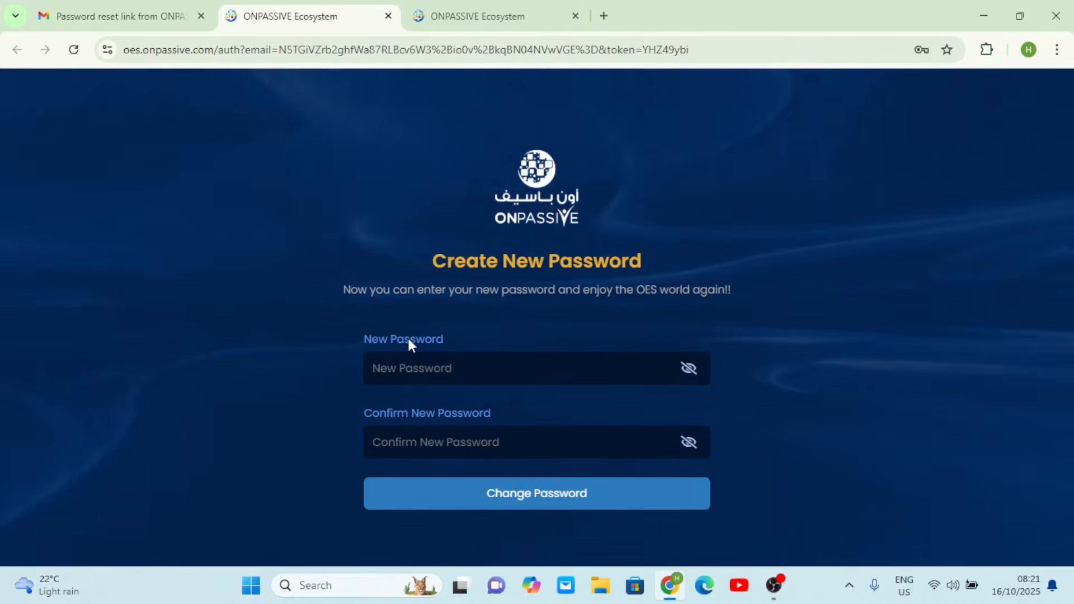
pyautogui.click(437, 368)
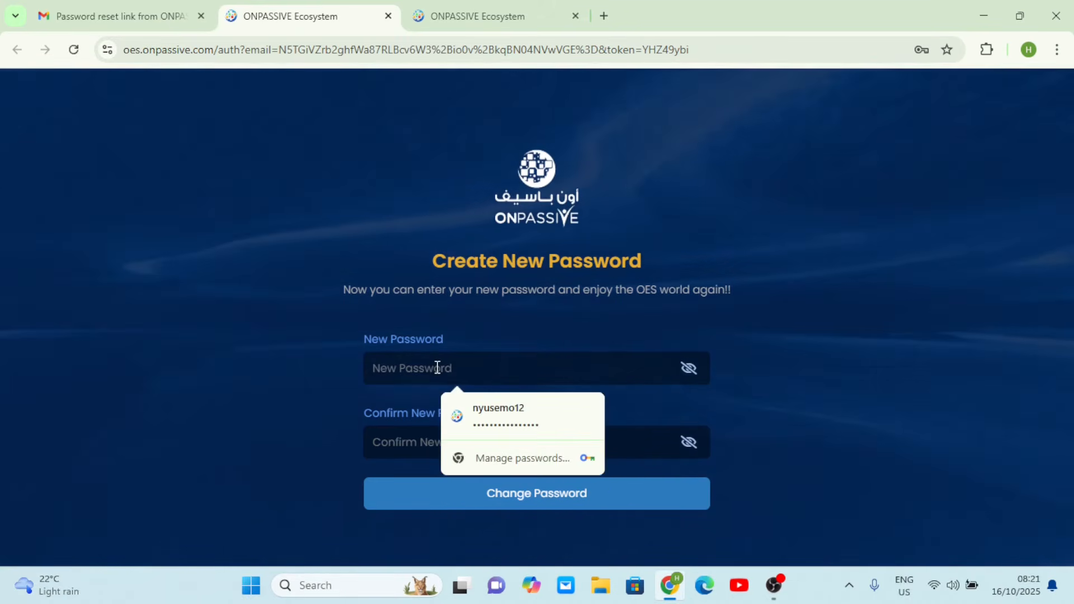
pyautogui.click(394, 437)
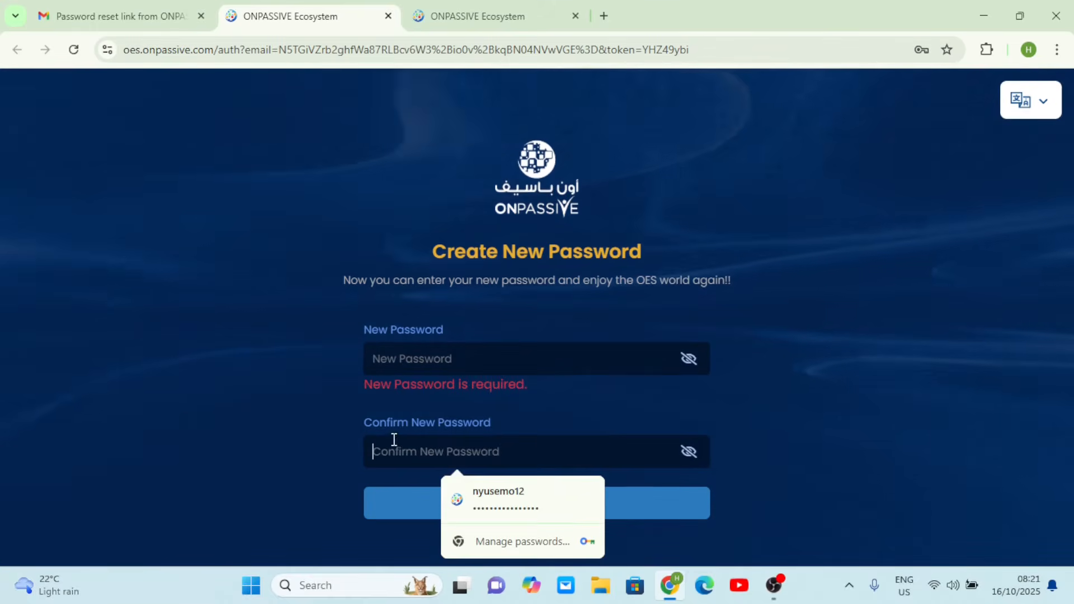
pyautogui.click(437, 358)
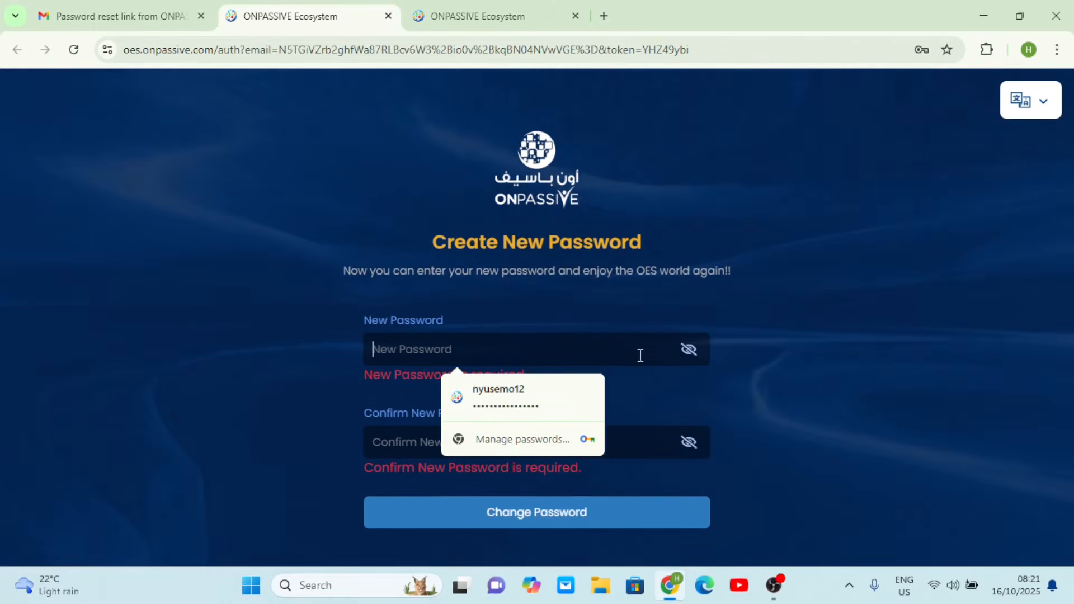
pyautogui.click(688, 353)
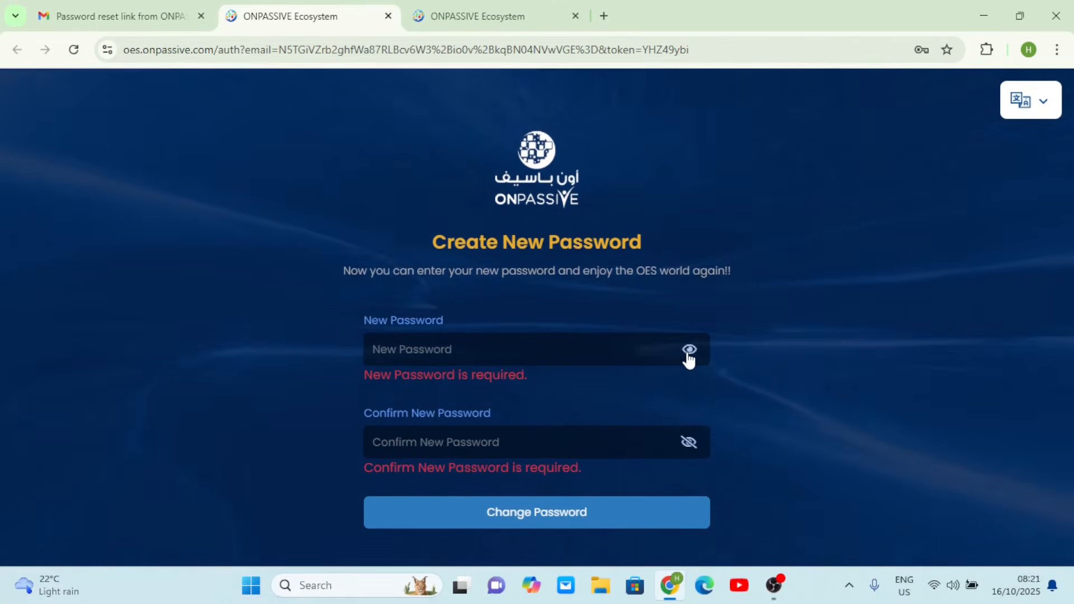
pyautogui.click(487, 351)
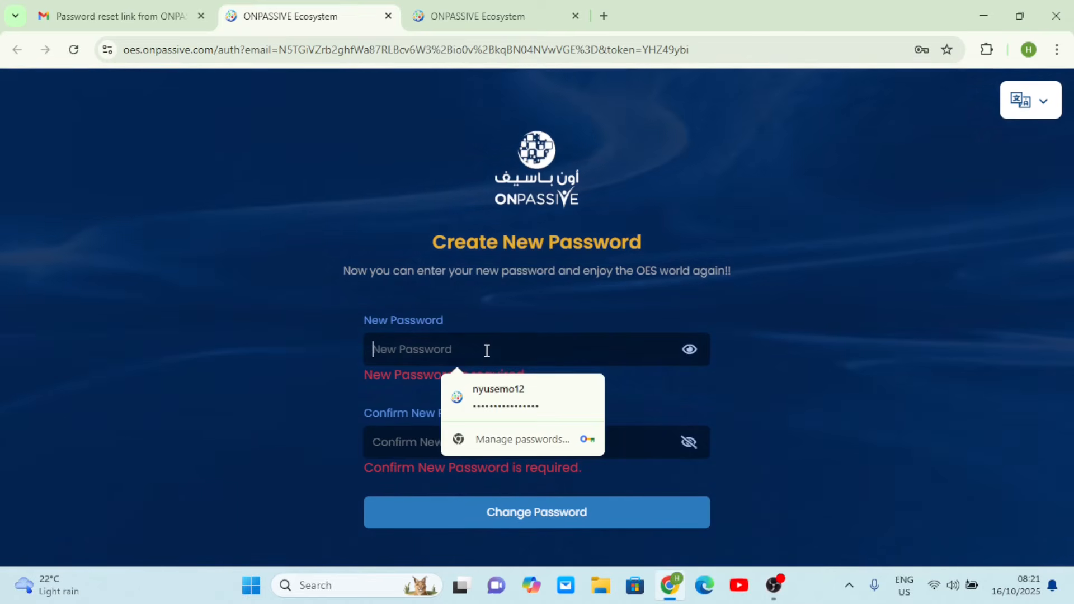
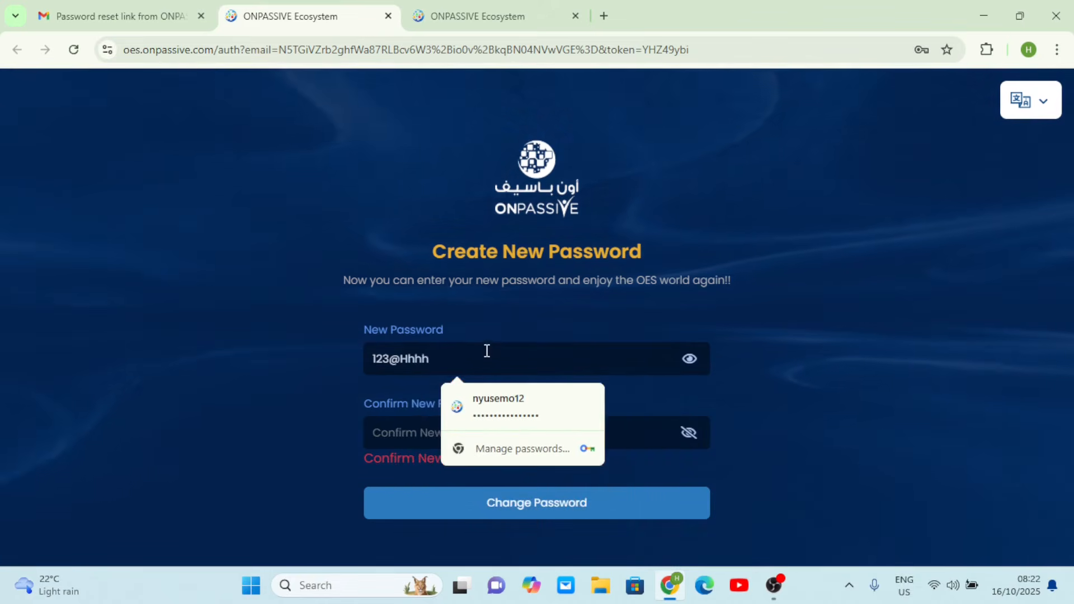
# Type the new password into the New Password field, correcting its final characters
pyautogui.click(707, 391)
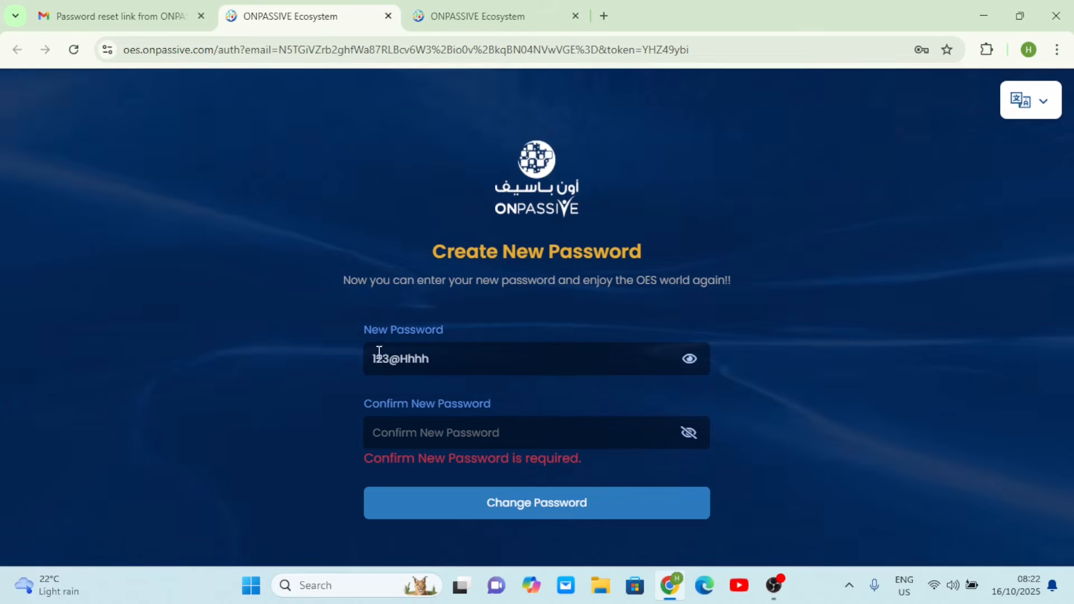
pyautogui.click(439, 361)
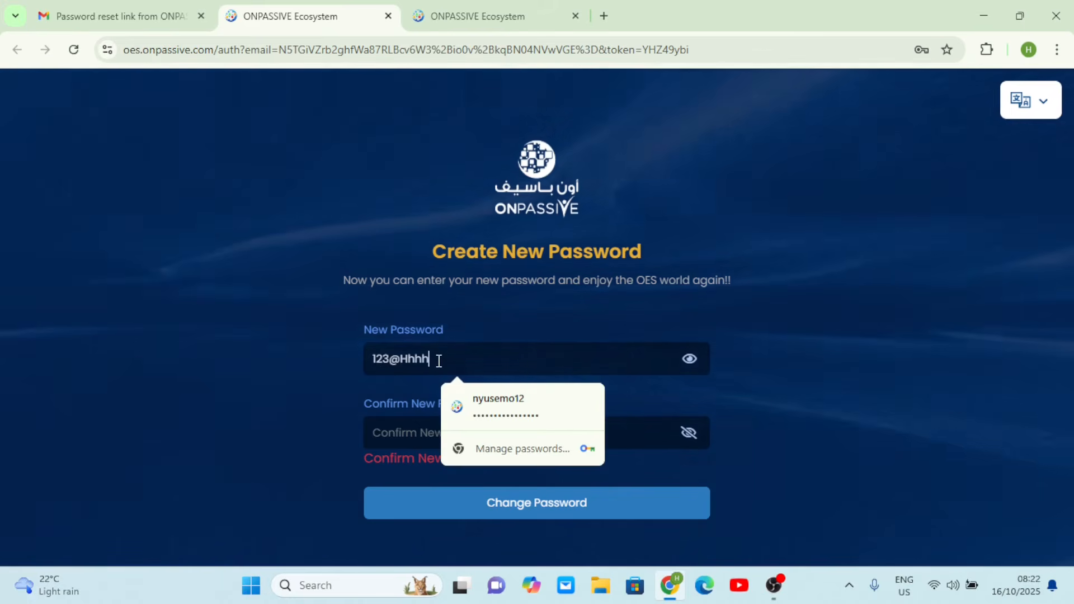
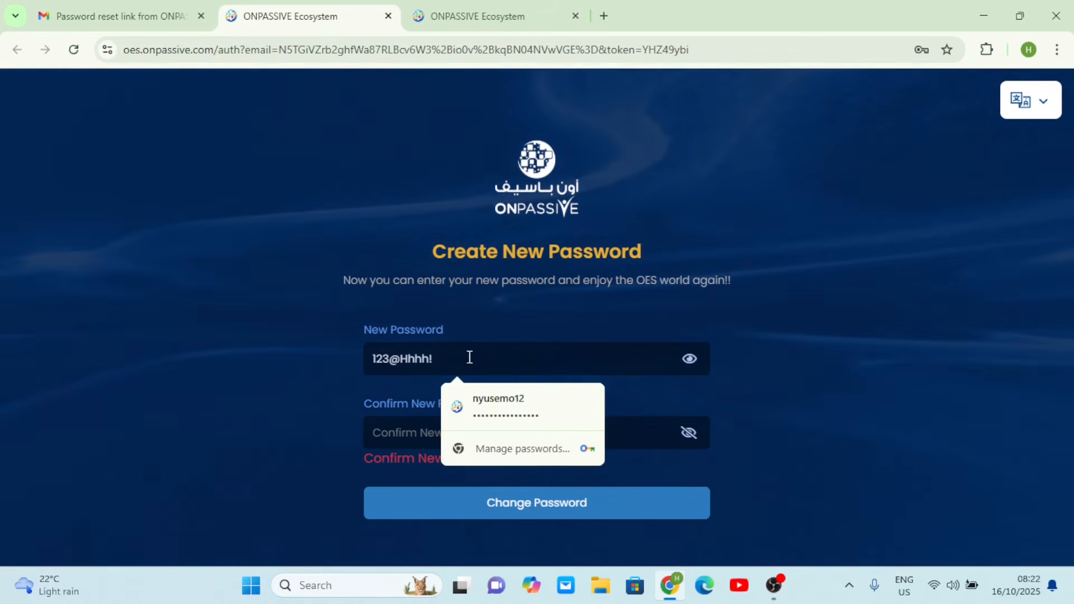
pyautogui.click(758, 389)
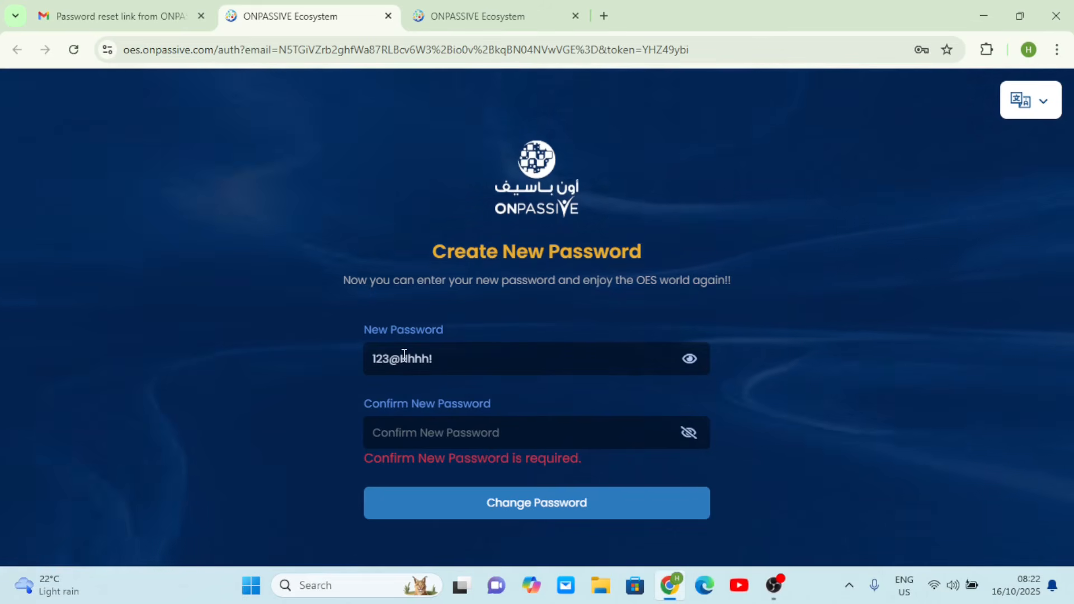
# Unmask Confirm New Password and retype the same password there until the mismatch clears
pyautogui.click(427, 438)
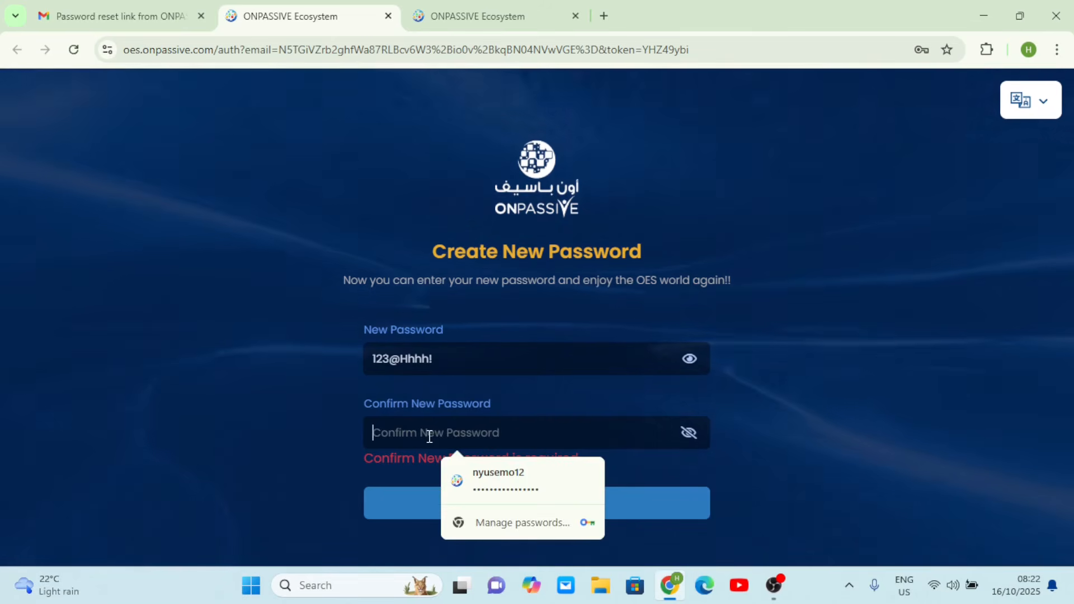
pyautogui.click(689, 434)
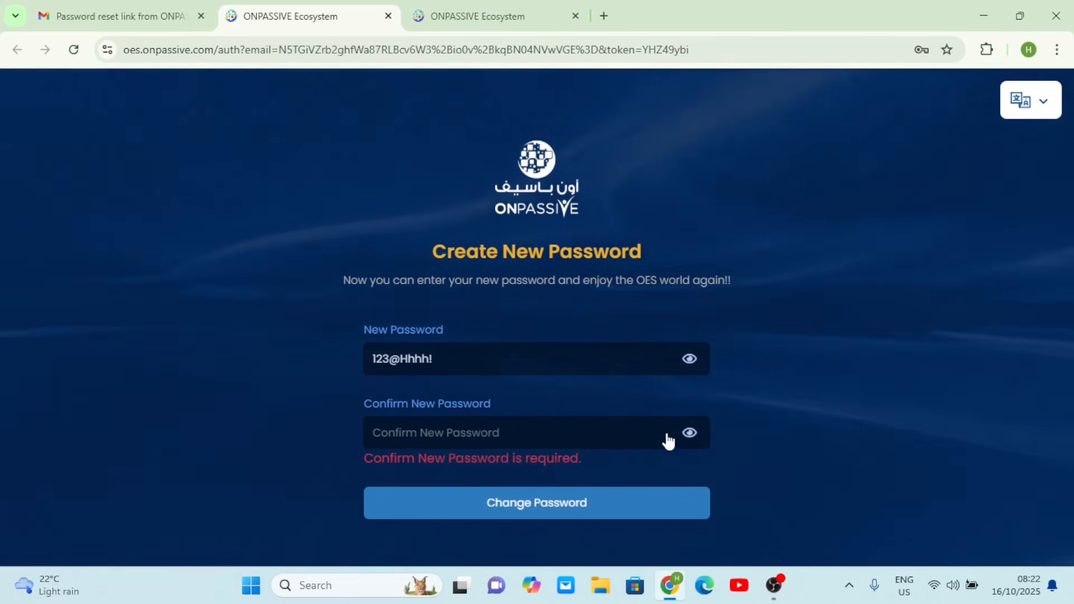
pyautogui.click(400, 432)
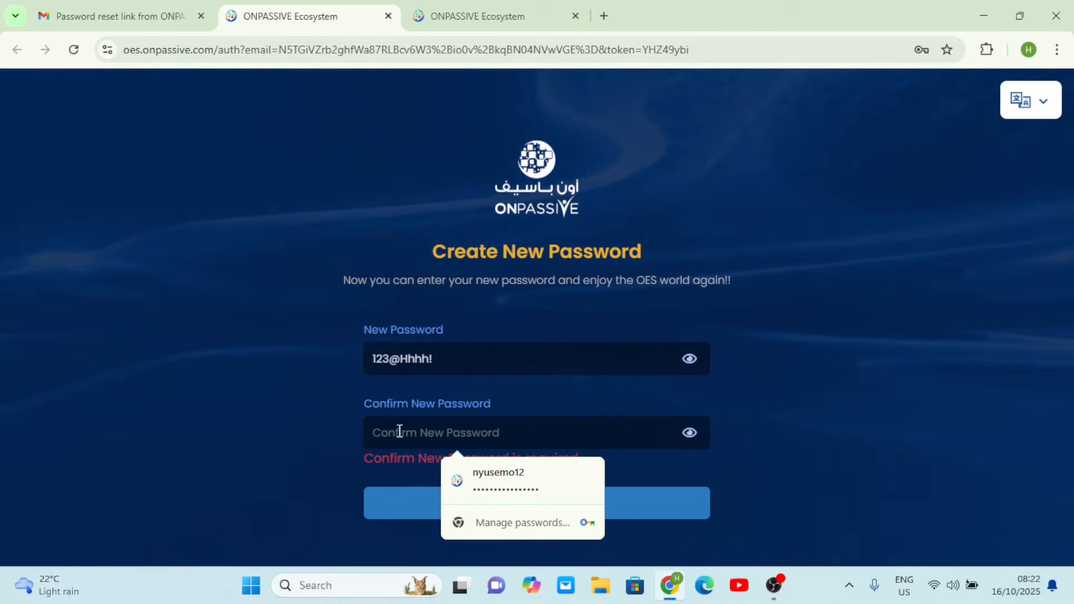
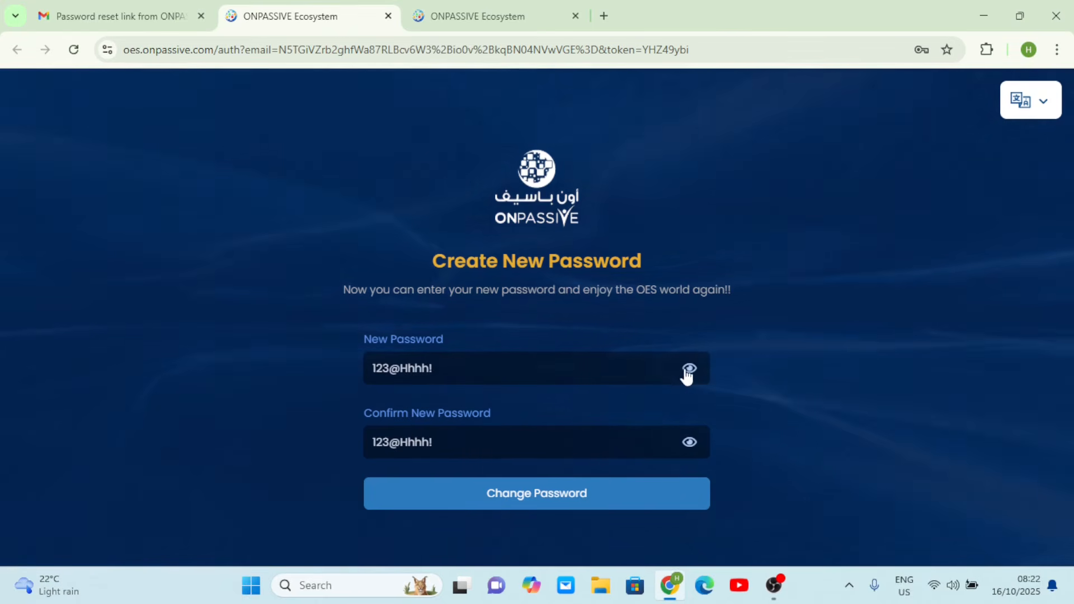
# Mask the confirmation password and switch to the tab showing the reset-email notice
pyautogui.click(690, 443)
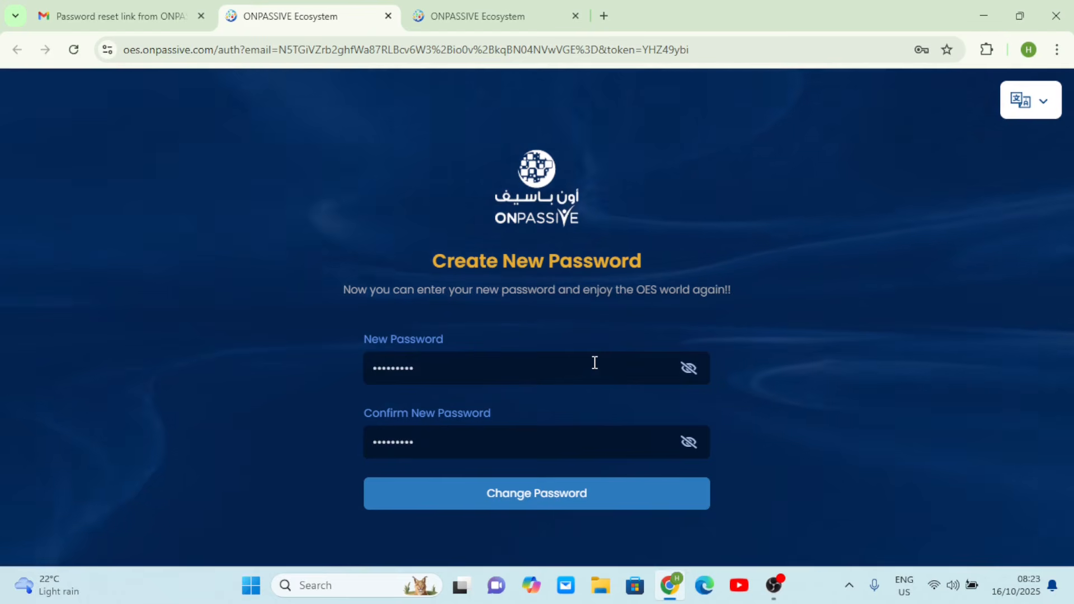
pyautogui.click(510, 19)
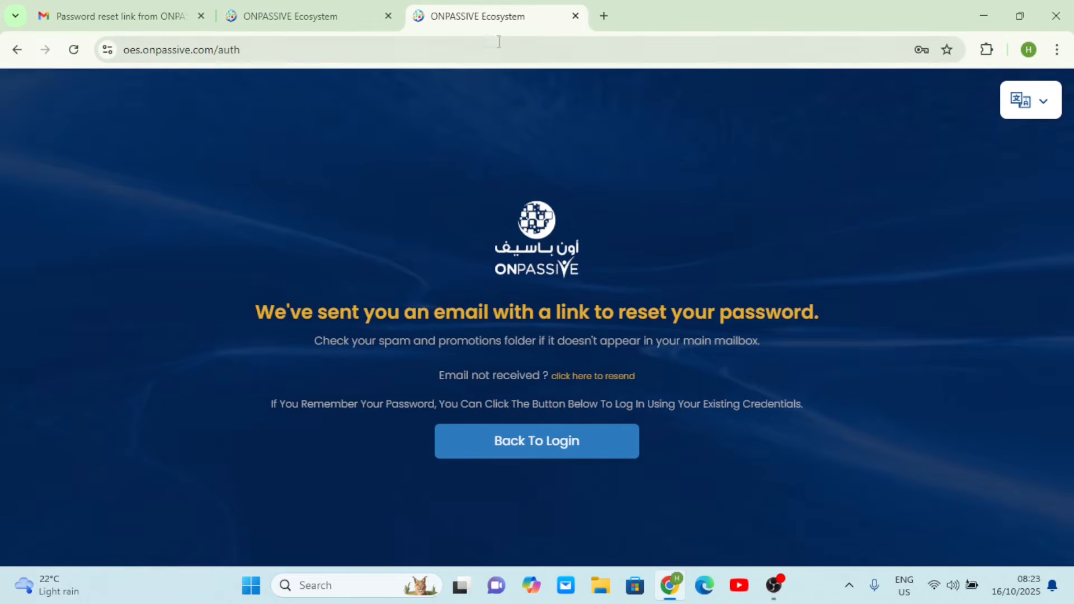
# Go Back To Login and try the empty Username and Password fields
pyautogui.click(298, 12)
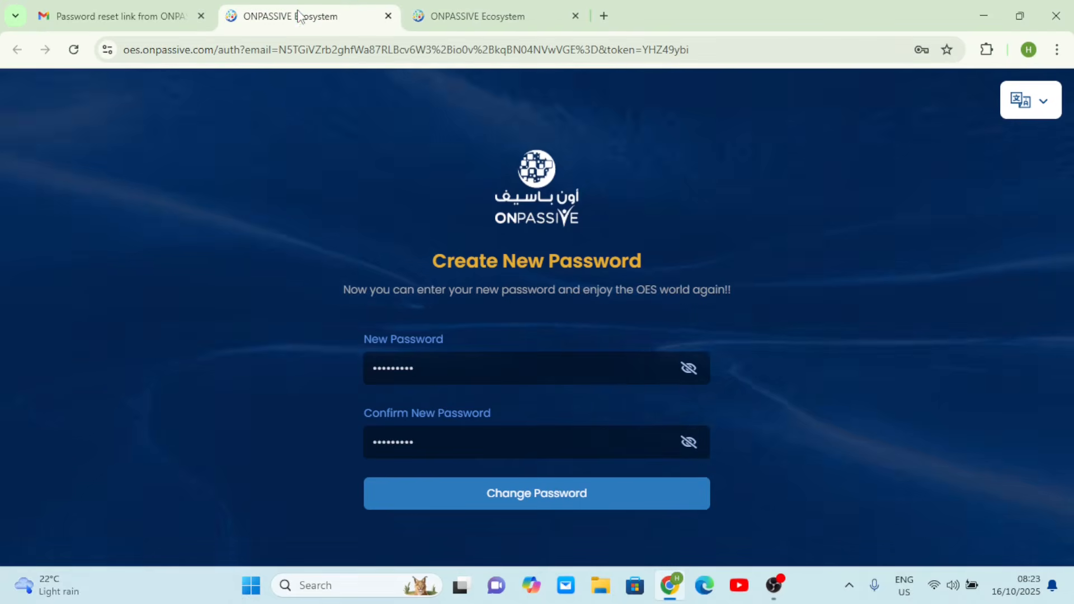
pyautogui.click(465, 14)
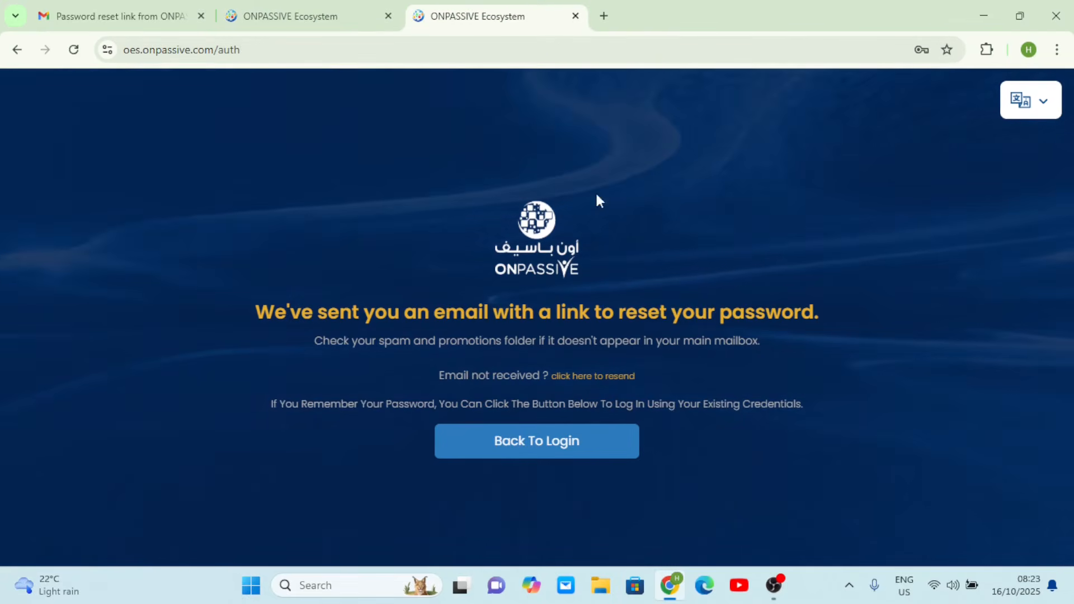
pyautogui.click(540, 446)
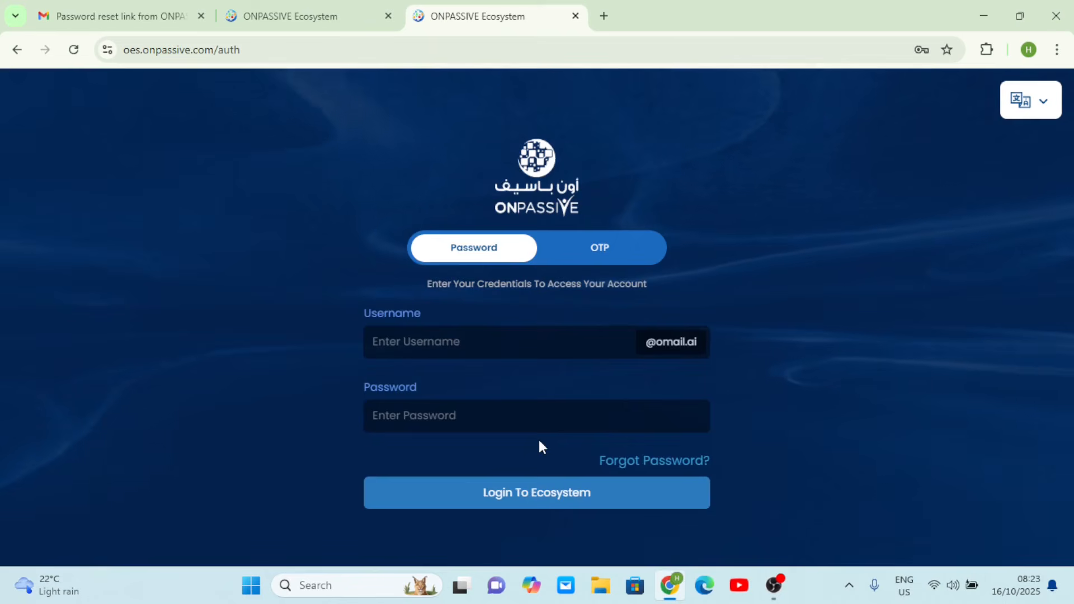
pyautogui.click(463, 346)
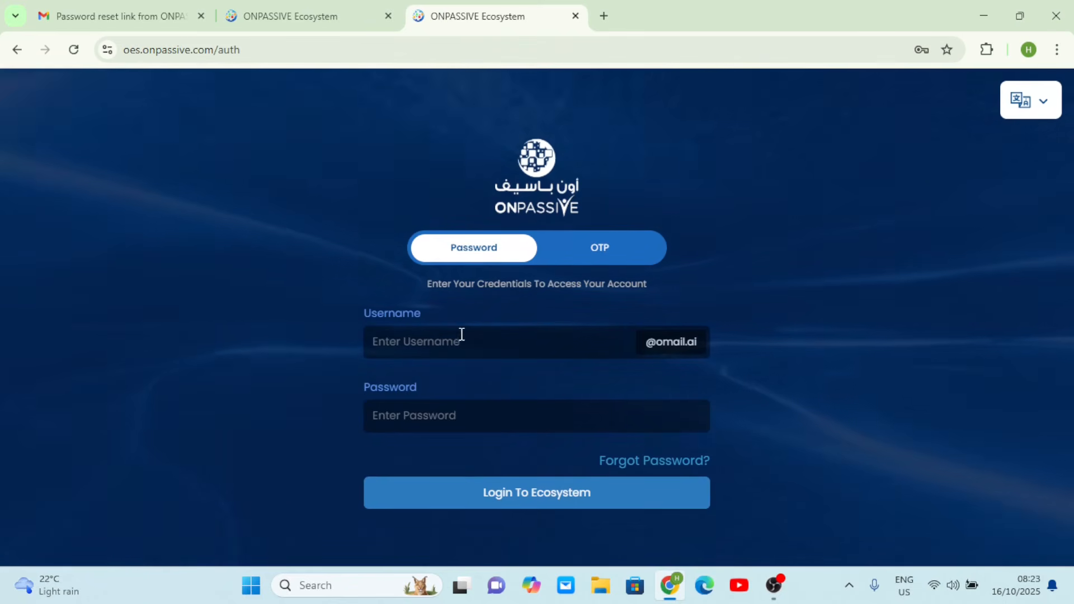
pyautogui.click(471, 417)
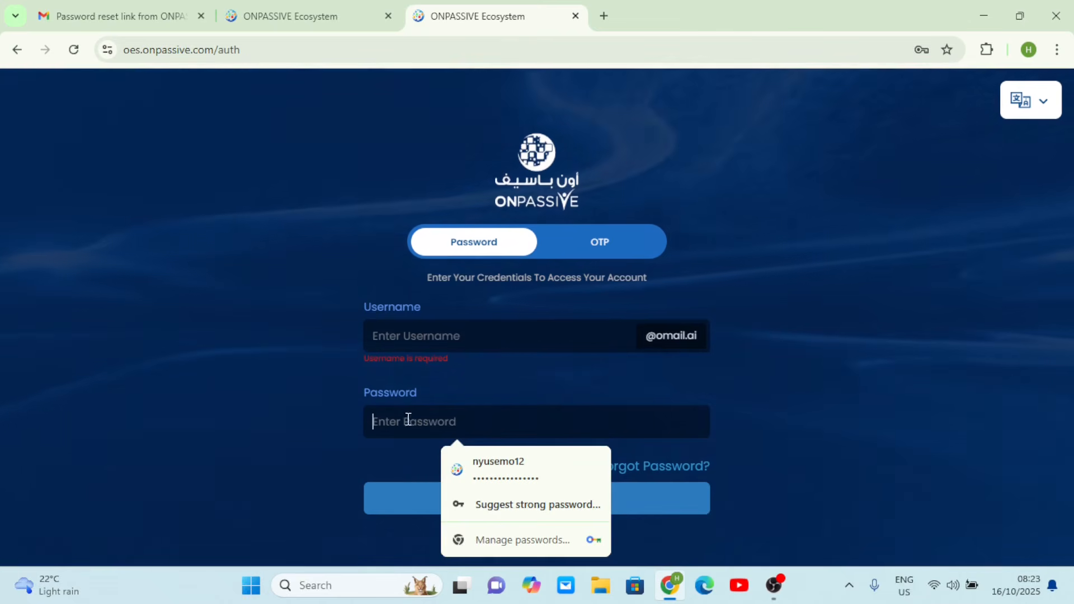
pyautogui.click(770, 374)
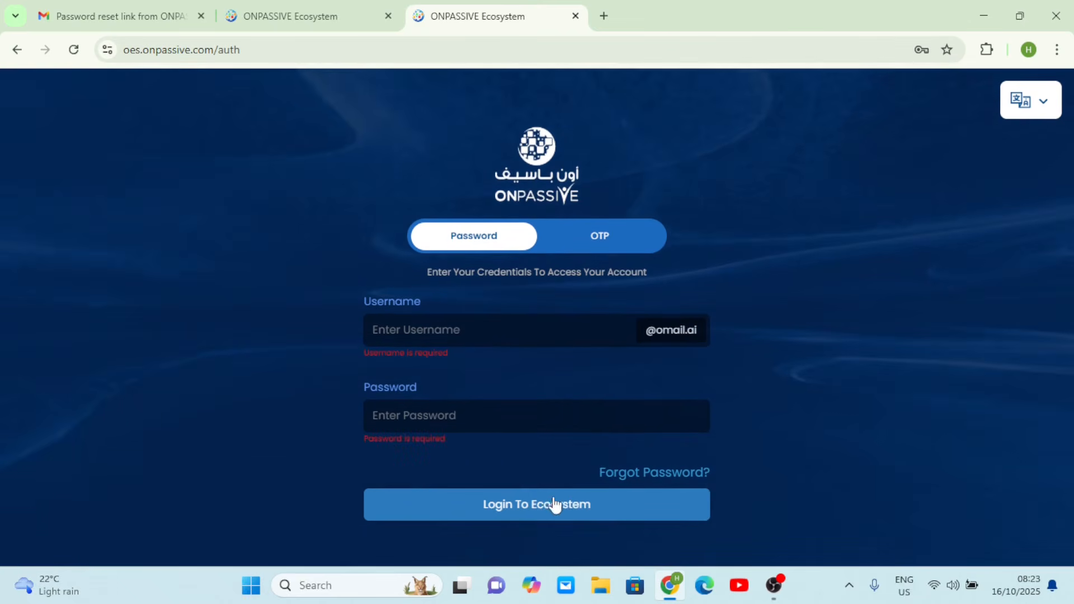